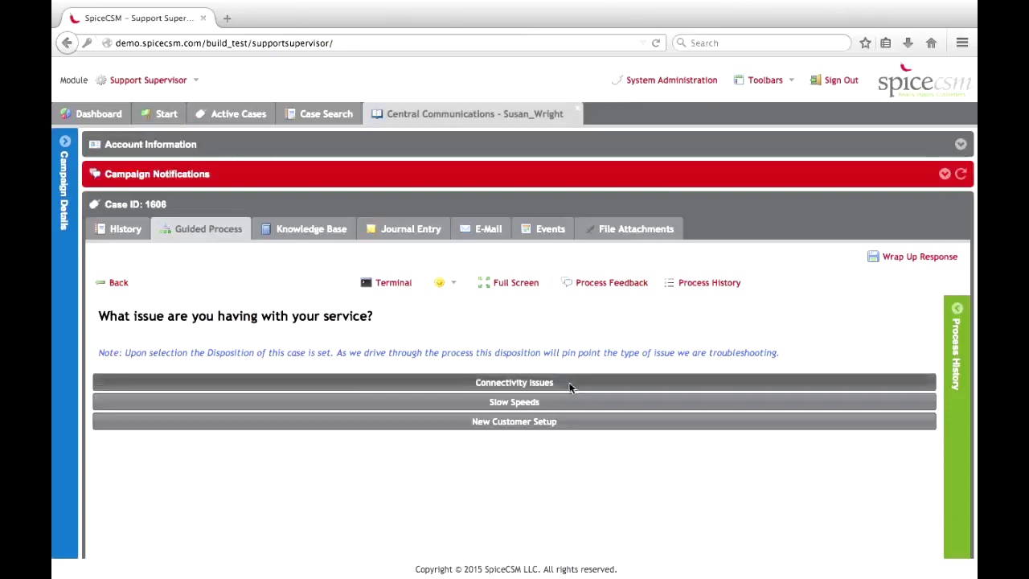
Step: Scroll down to the Comtrend 5071 modem confirmation buttons
{"action": "scroll", "coordinate": [547, 414], "scroll_direction": "down", "scroll_amount": 1}
{"action": "scroll", "coordinate": [547, 414], "scroll_direction": "up", "scroll_amount": 1}
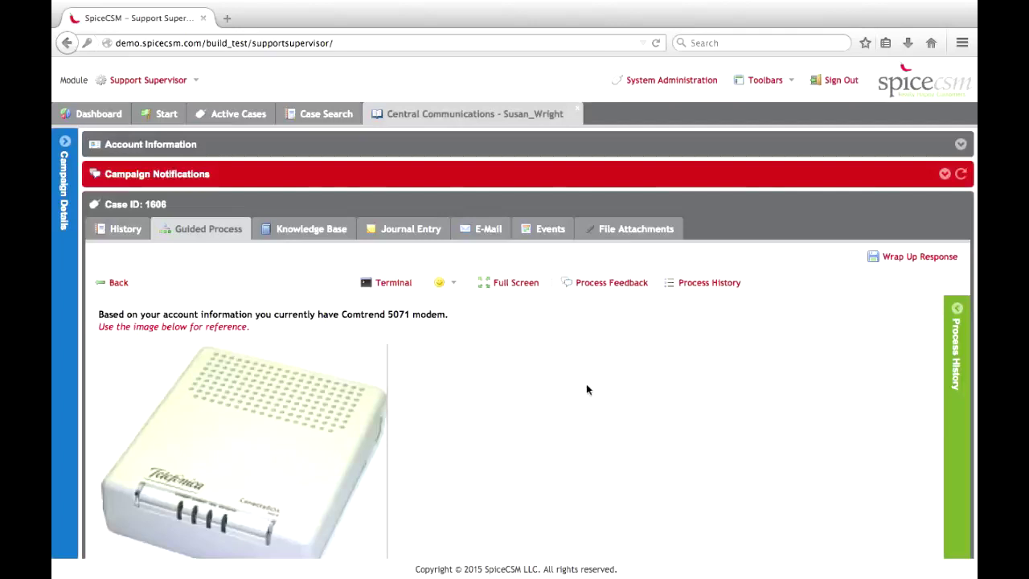
{"action": "scroll", "coordinate": [586, 386], "scroll_direction": "down", "scroll_amount": 1}
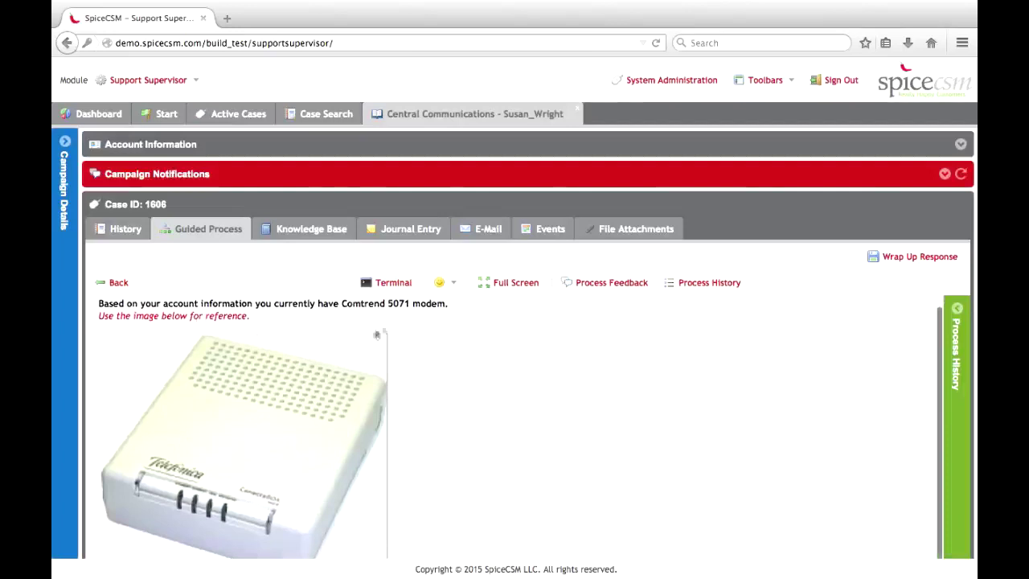
{"action": "scroll", "coordinate": [422, 328], "scroll_direction": "down", "scroll_amount": 1}
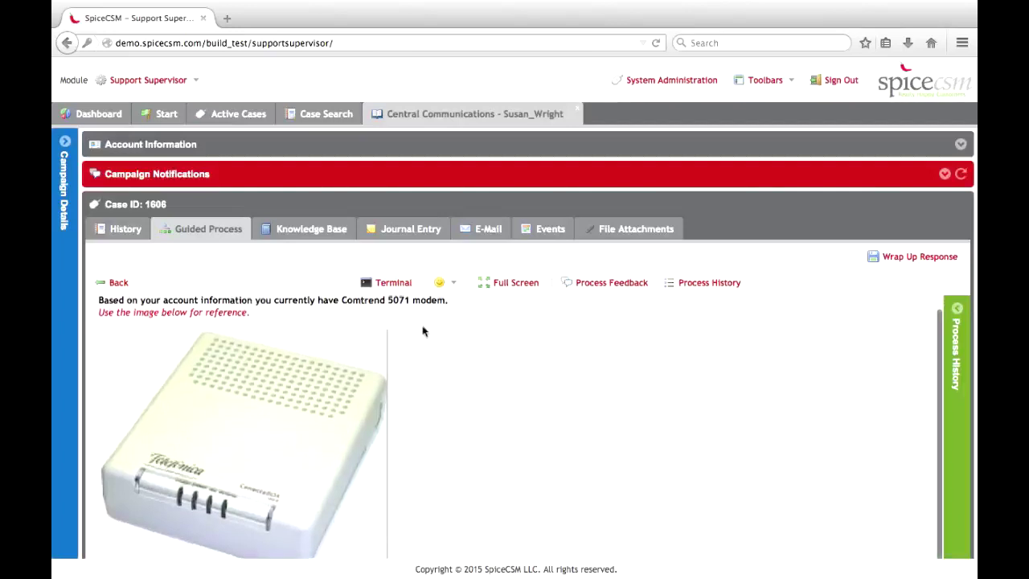
{"action": "scroll", "coordinate": [333, 395], "scroll_direction": "down", "scroll_amount": 3}
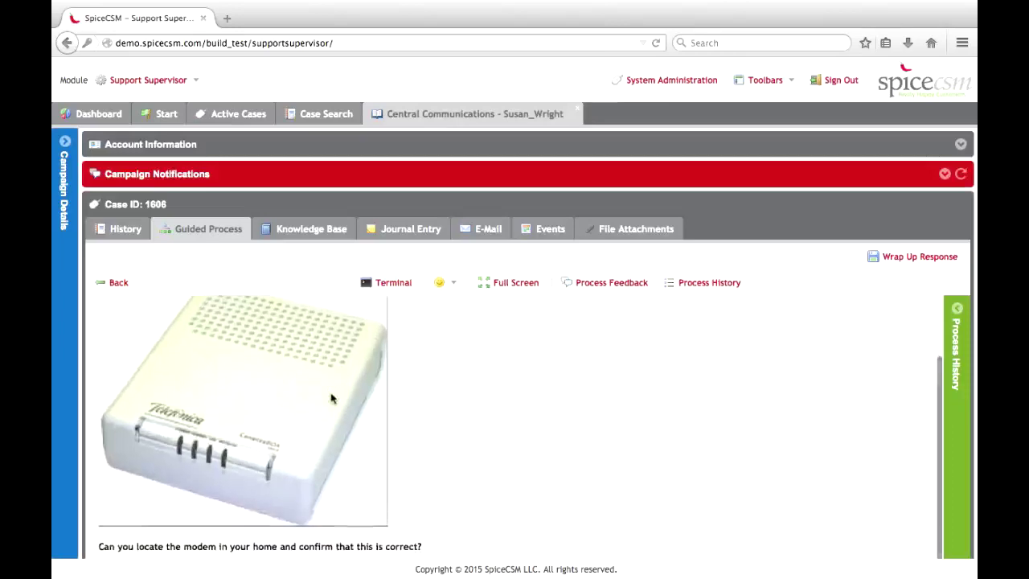
{"action": "scroll", "coordinate": [362, 402], "scroll_direction": "down", "scroll_amount": 5}
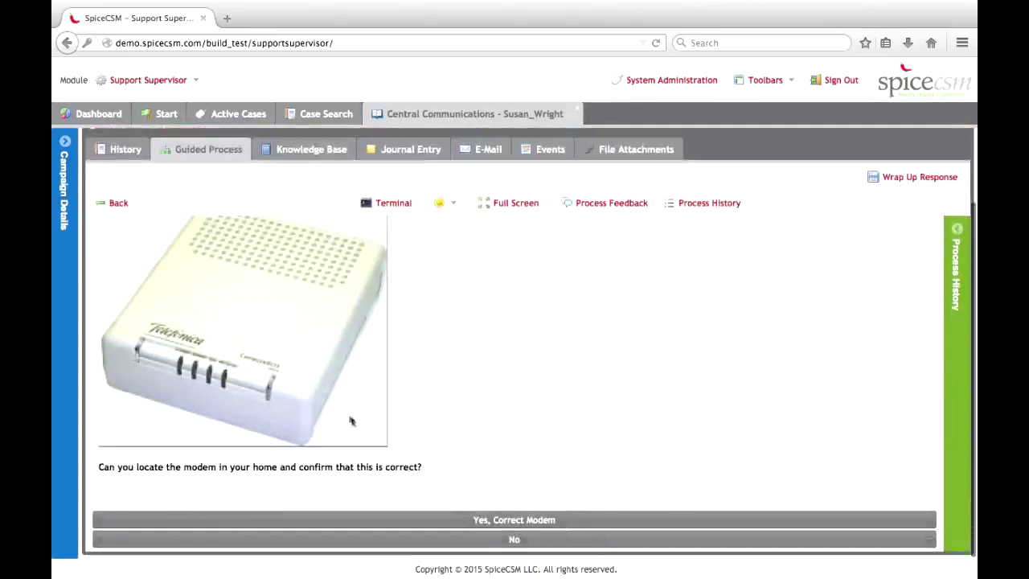
Step: Confirm the correct modem, report browsing still fails, and record that one tower is up
{"action": "left_click", "coordinate": [573, 524]}
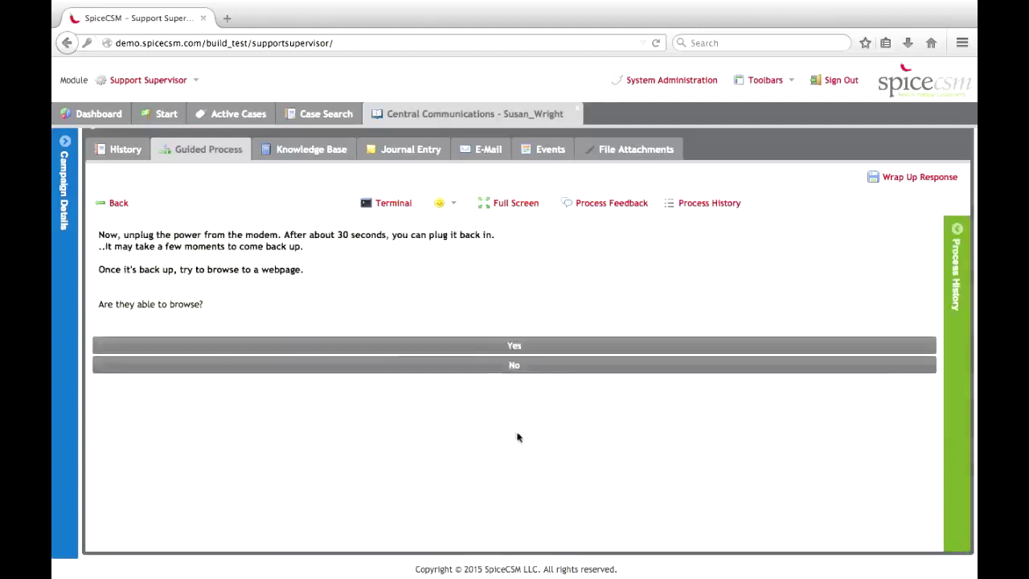
{"action": "left_click", "coordinate": [525, 373]}
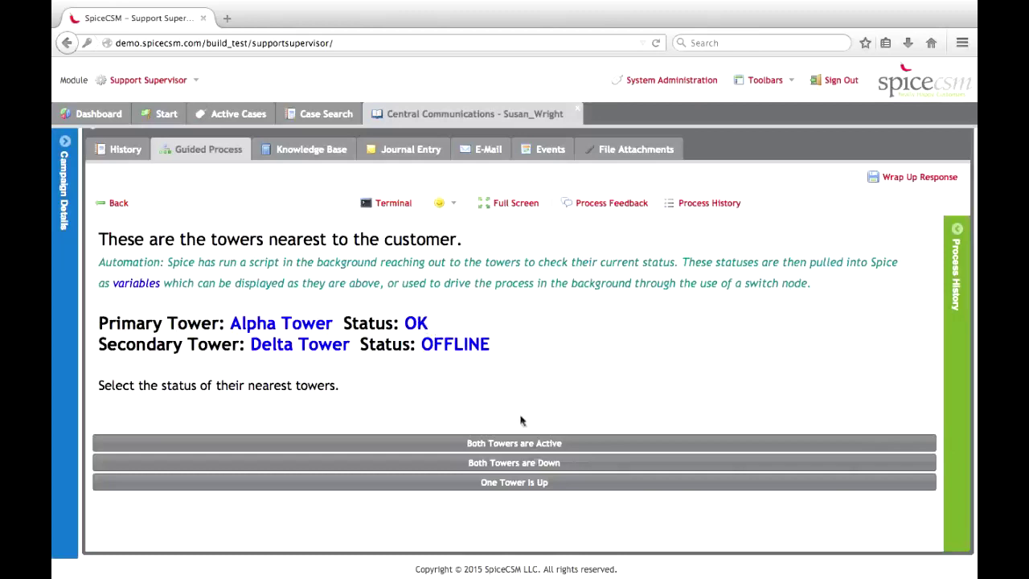
{"action": "left_click", "coordinate": [542, 484]}
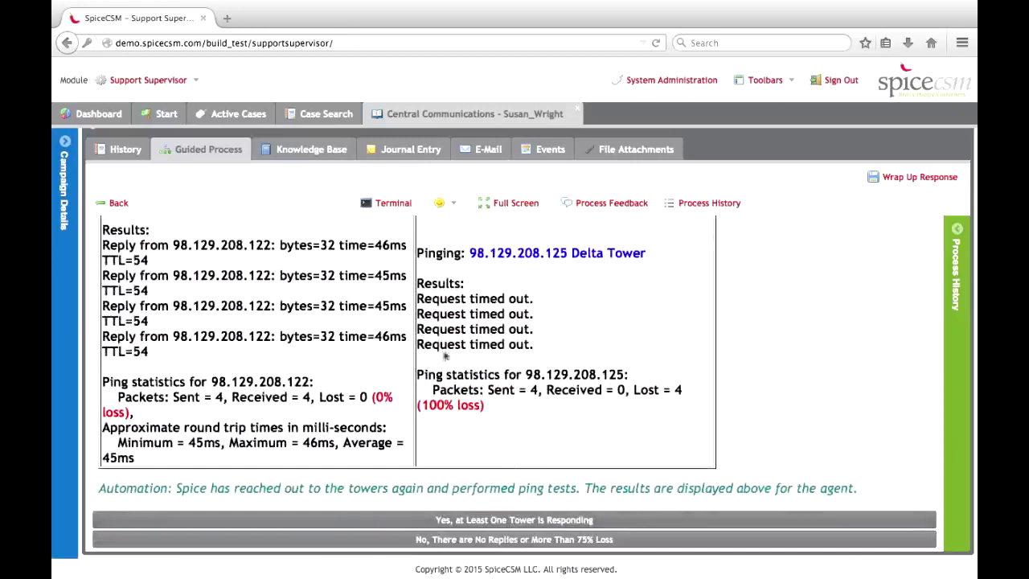
Step: Confirm at least one tower responds and the customer is within one tower's range
{"action": "left_click", "coordinate": [504, 521]}
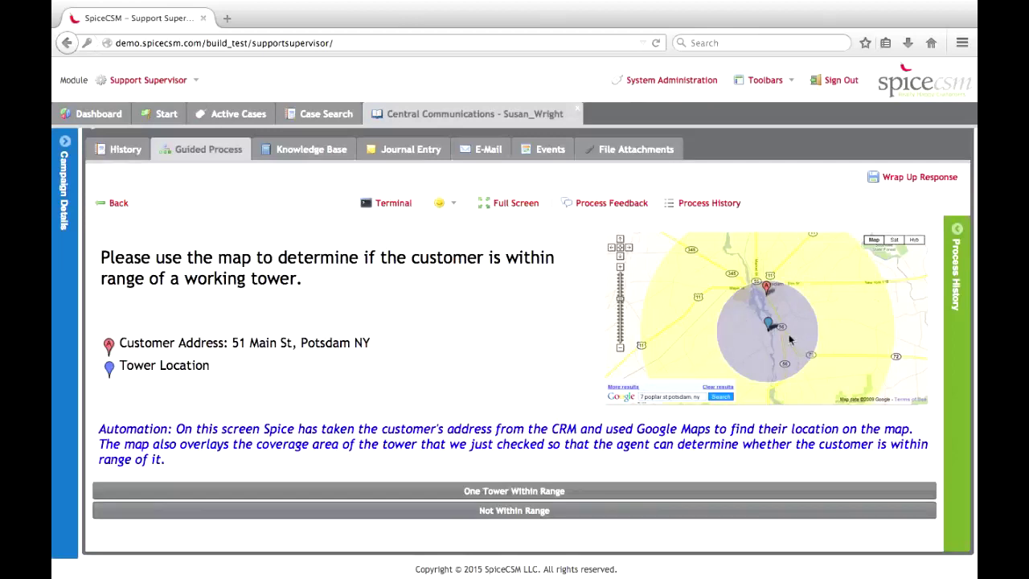
{"action": "left_click", "coordinate": [553, 492]}
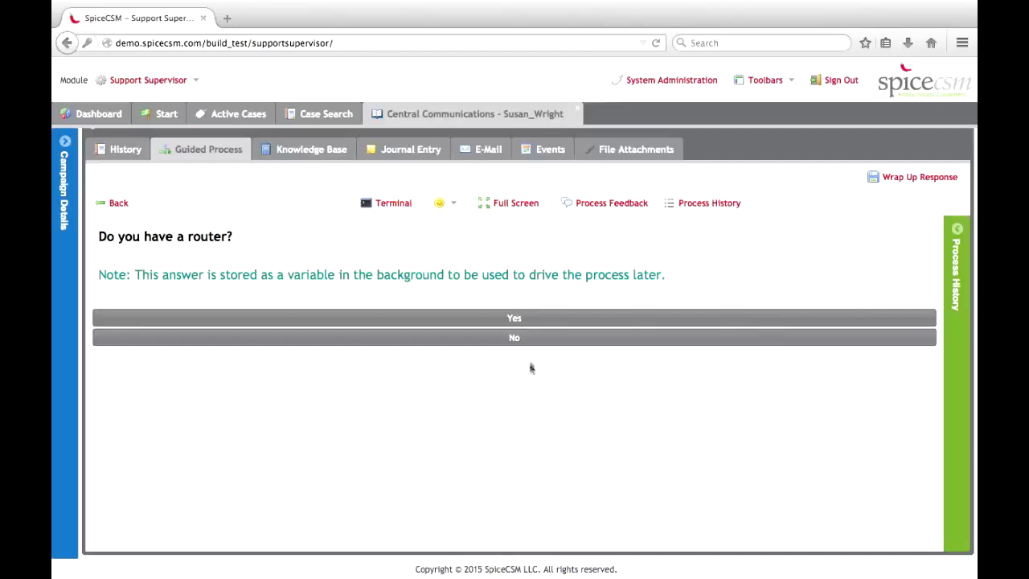
Step: Answer that the customer has a router
{"action": "left_click", "coordinate": [531, 320]}
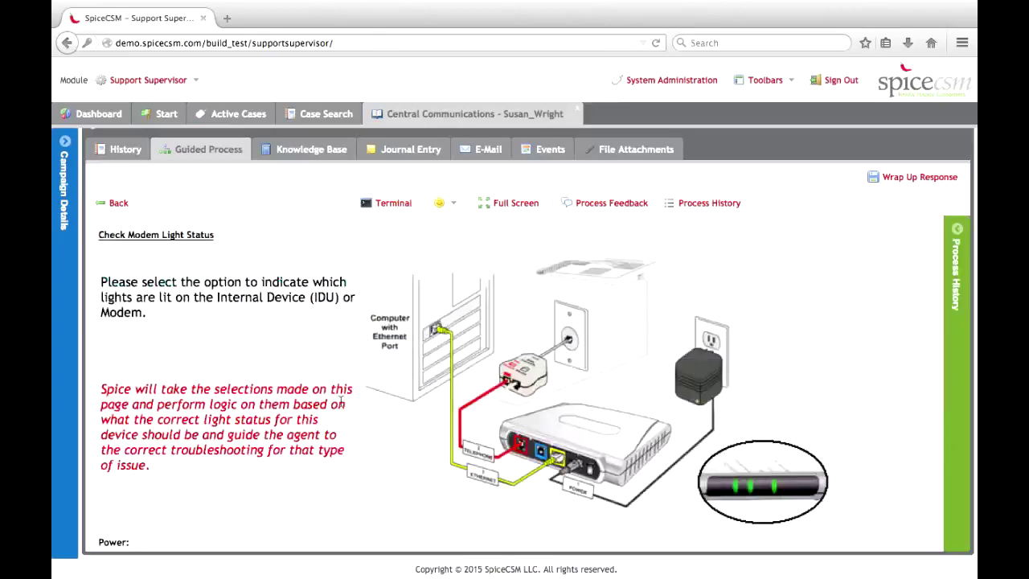
{"action": "scroll", "coordinate": [341, 403], "scroll_direction": "down", "scroll_amount": 3}
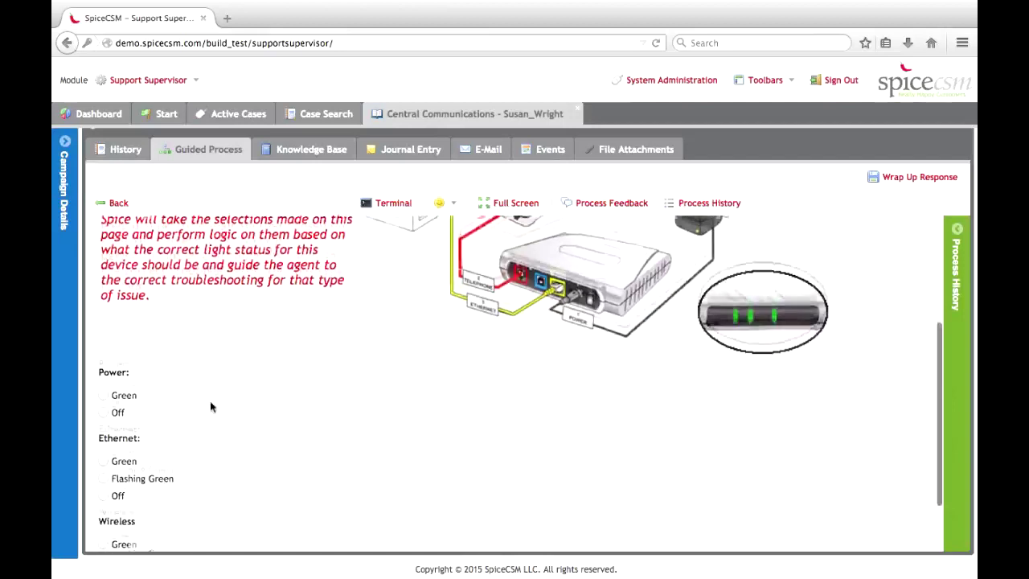
{"action": "scroll", "coordinate": [211, 407], "scroll_direction": "down", "scroll_amount": 1}
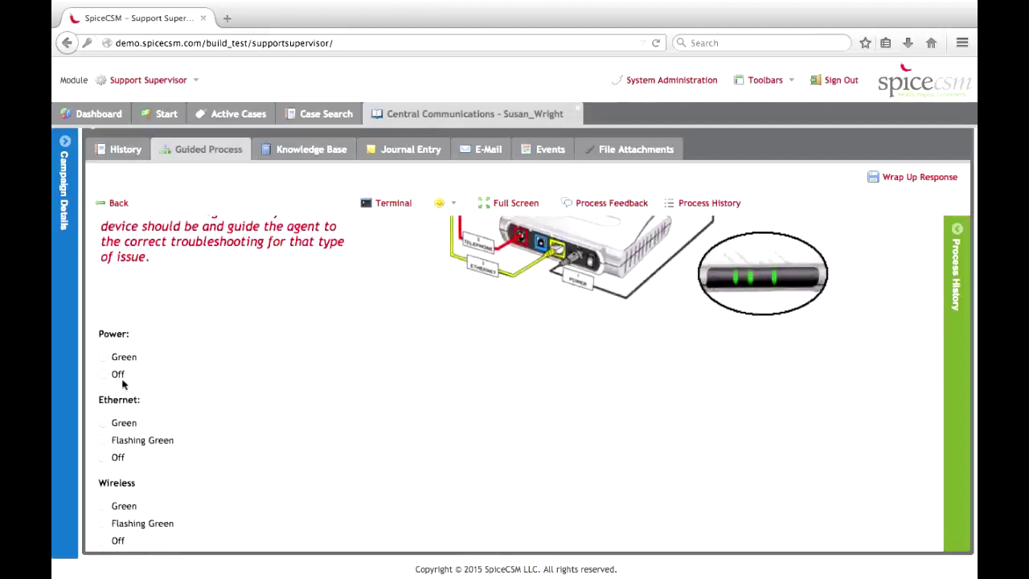
{"action": "scroll", "coordinate": [201, 382], "scroll_direction": "up", "scroll_amount": 4}
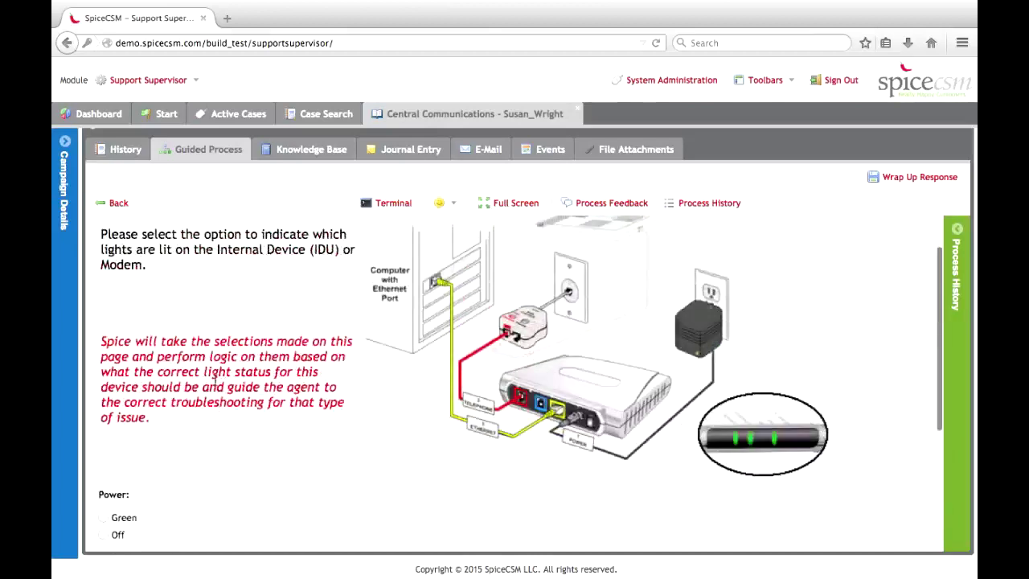
{"action": "scroll", "coordinate": [310, 381], "scroll_direction": "down", "scroll_amount": 4}
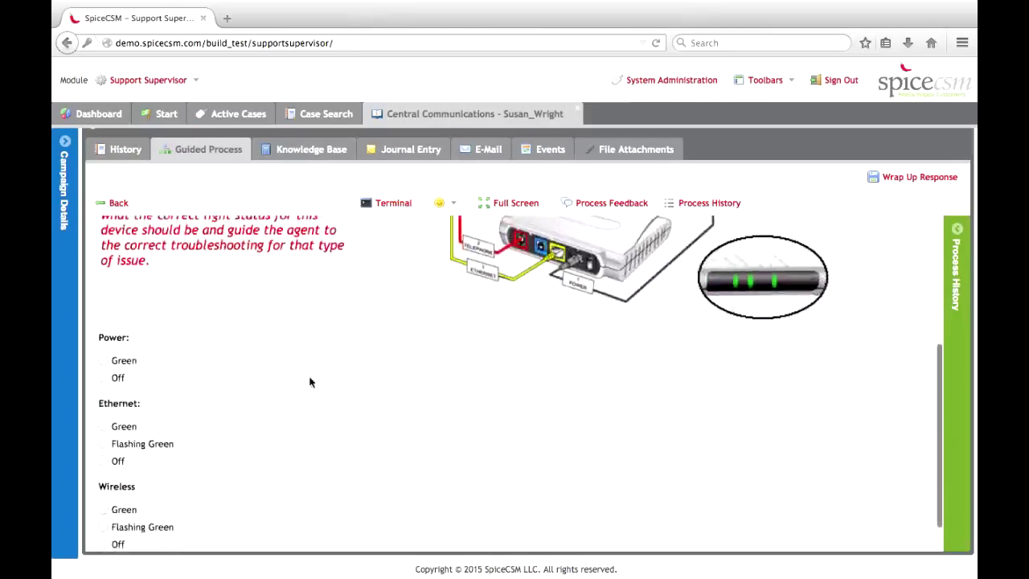
{"action": "scroll", "coordinate": [310, 382], "scroll_direction": "down", "scroll_amount": 1}
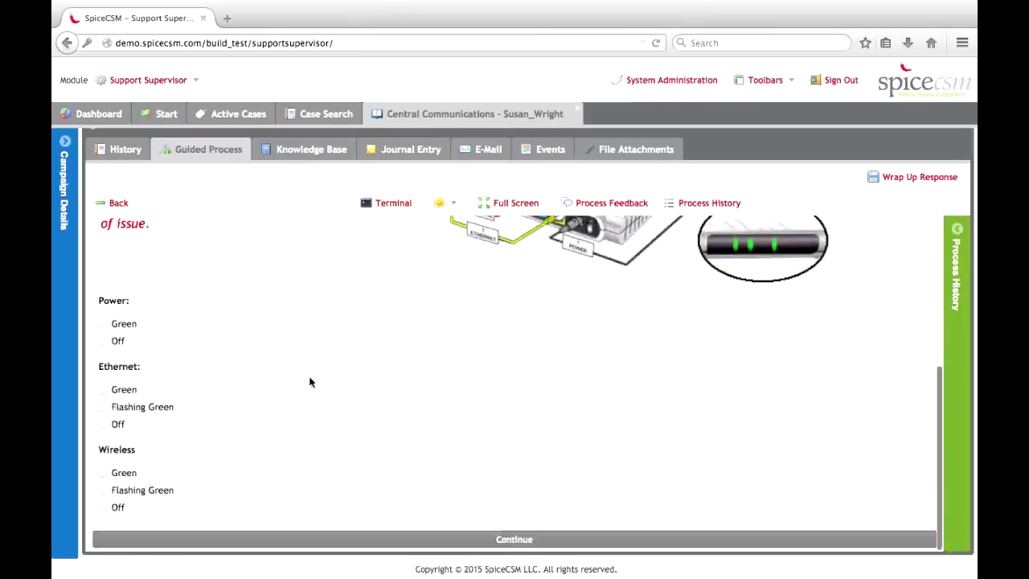
Step: Mark the lights as Power green, Ethernet off and Wireless green
{"action": "left_click", "coordinate": [104, 325]}
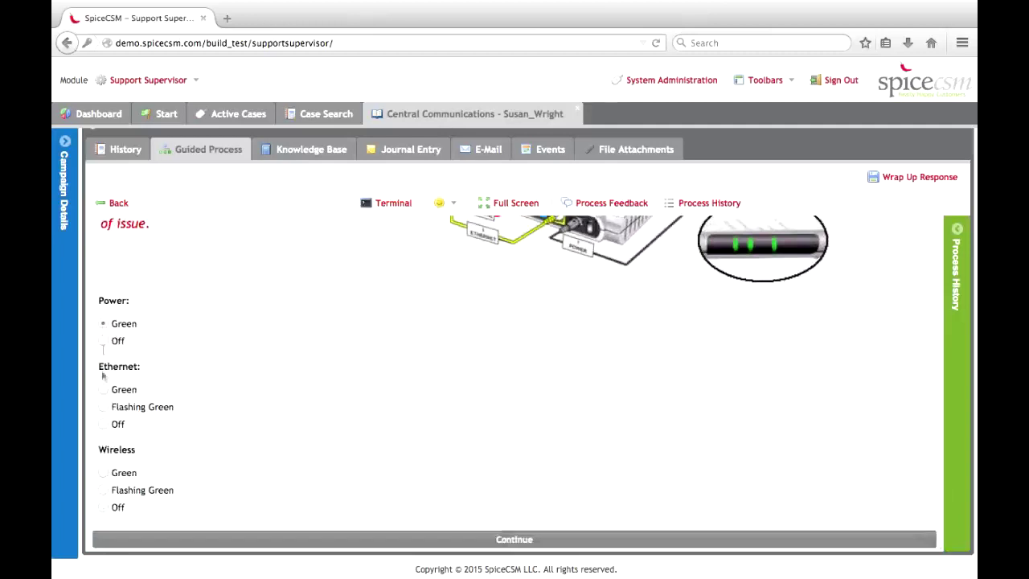
{"action": "left_click", "coordinate": [103, 427]}
{"action": "left_click", "coordinate": [103, 474]}
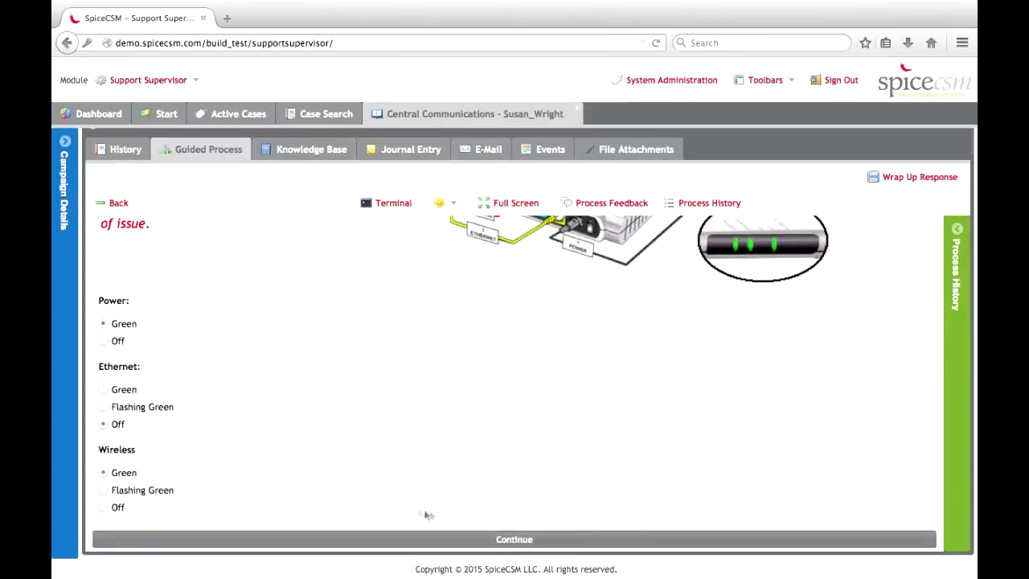
Step: Submit the modem light readings and accept the LAN issue diagnosis
{"action": "left_click", "coordinate": [499, 541]}
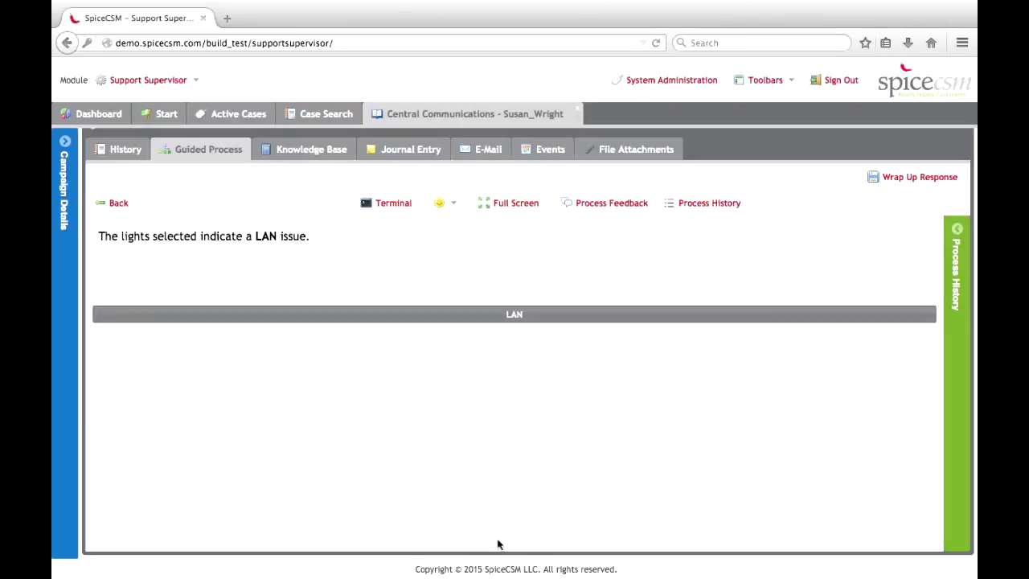
{"action": "left_click", "coordinate": [520, 320]}
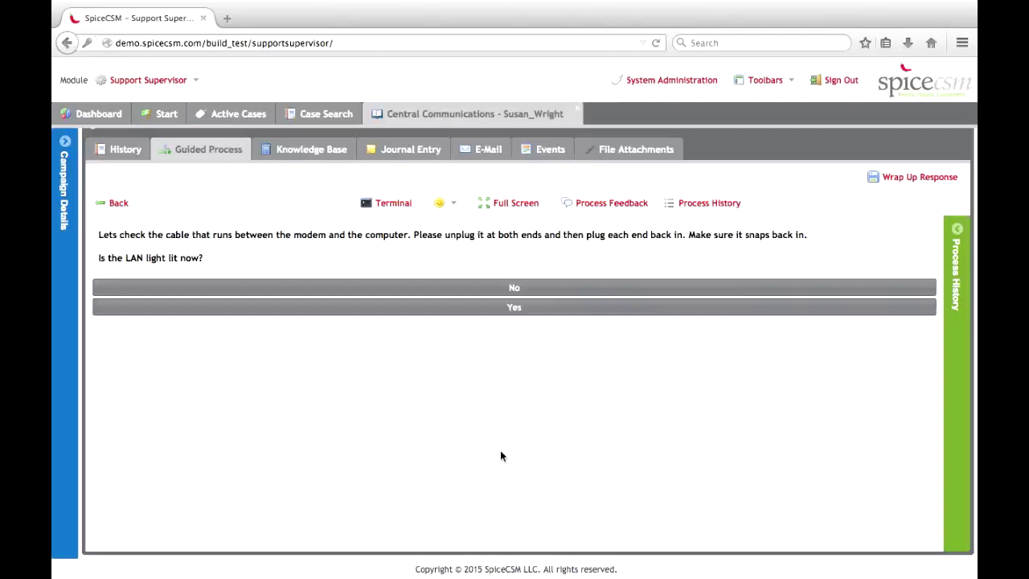
Step: Report the LAN light unlit after reseating, then lit once the router is bypassed
{"action": "left_click", "coordinate": [564, 288]}
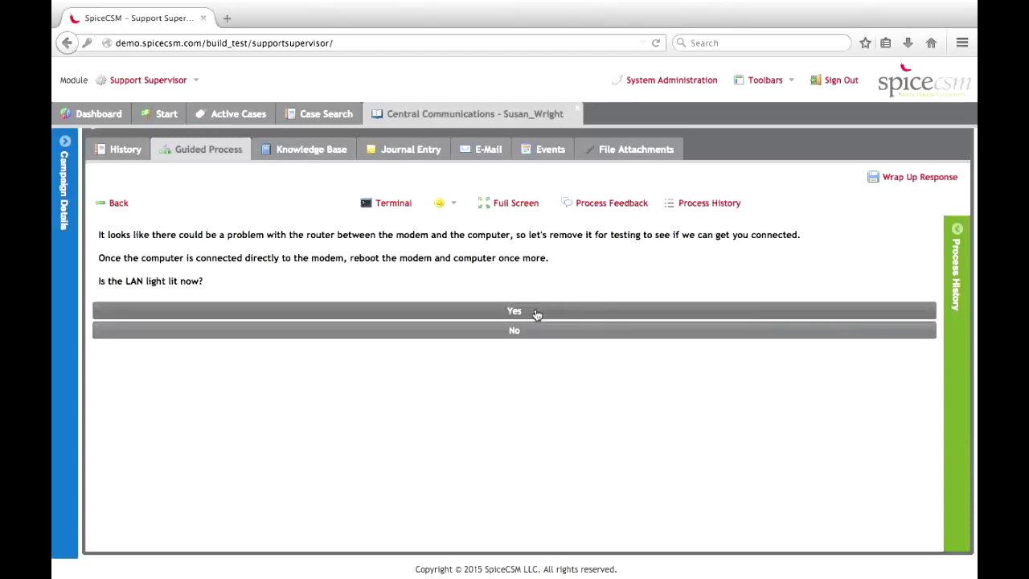
{"action": "left_click", "coordinate": [537, 314]}
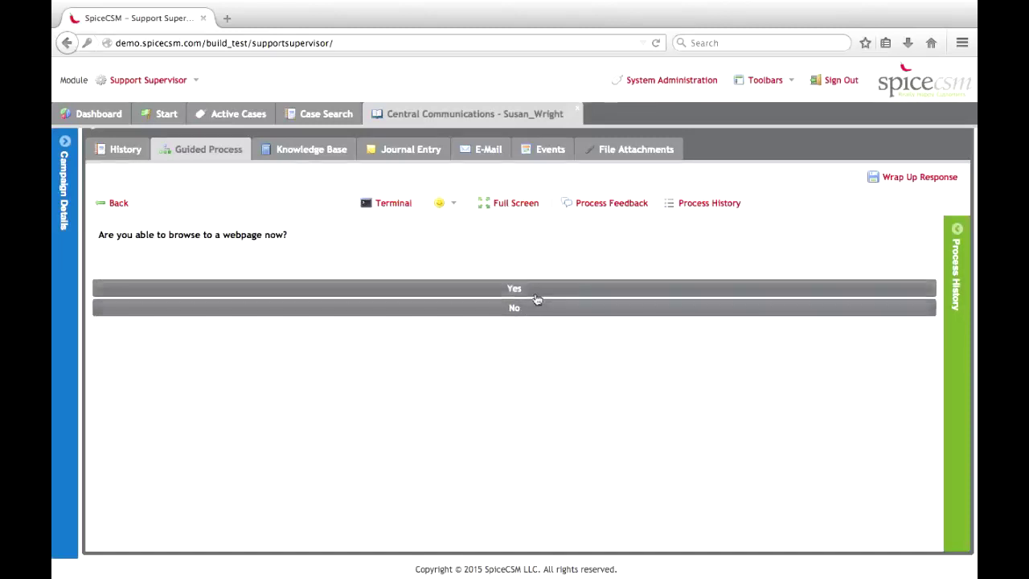
Step: Answer Yes to browsing a webpage and Yes to hearing about Central TV
{"action": "left_click", "coordinate": [530, 293]}
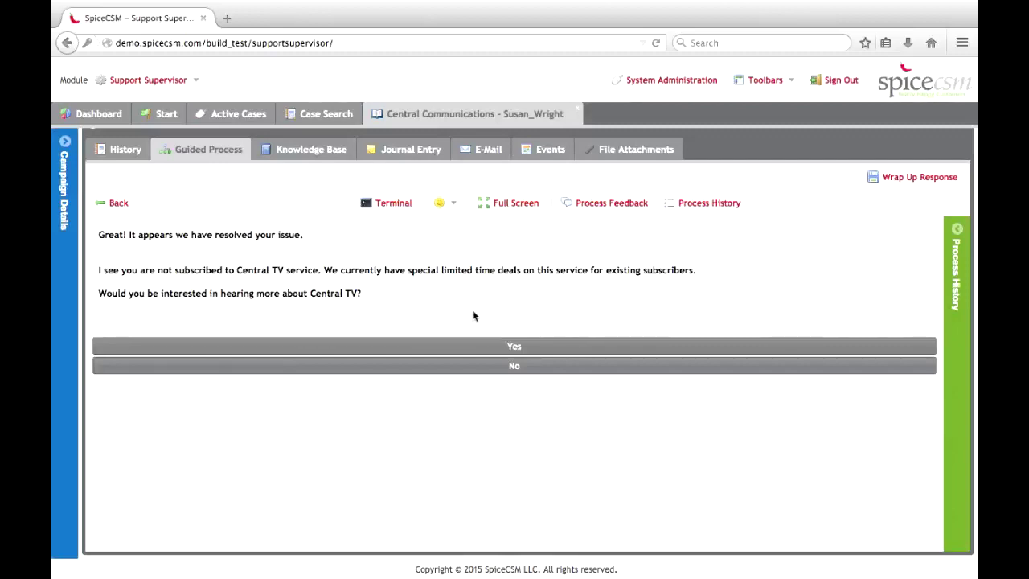
{"action": "left_click", "coordinate": [521, 346]}
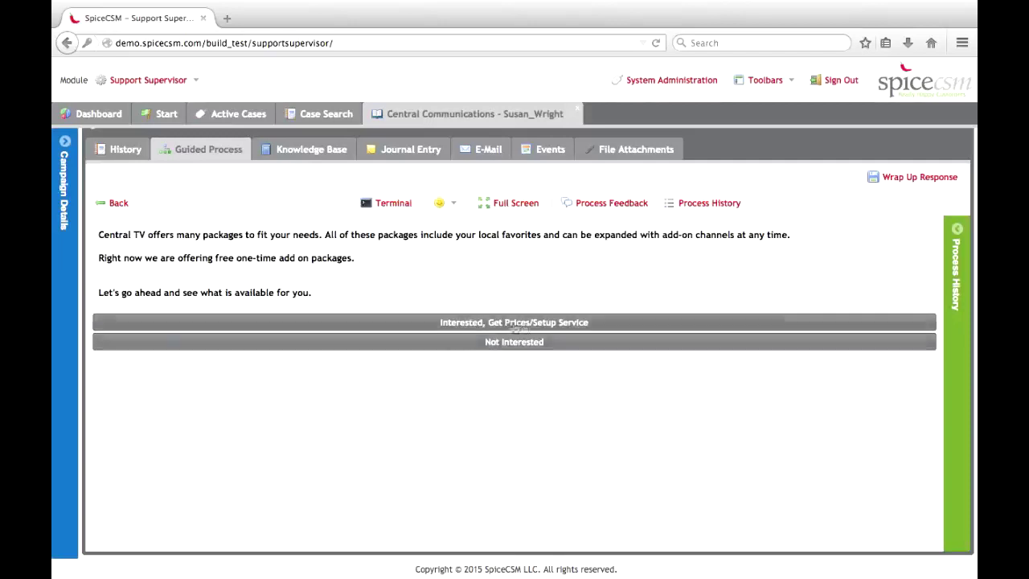
Step: Request prices, select the Xtra - 39.99 package, and tick Showtime, Starz and HBO
{"action": "left_click", "coordinate": [563, 329]}
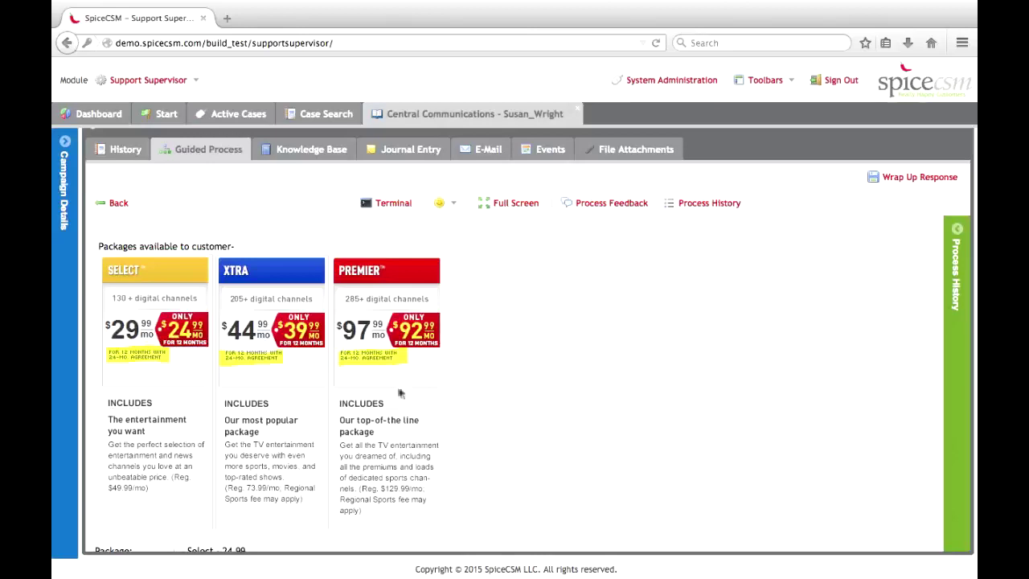
{"action": "scroll", "coordinate": [303, 387], "scroll_direction": "down", "scroll_amount": 2}
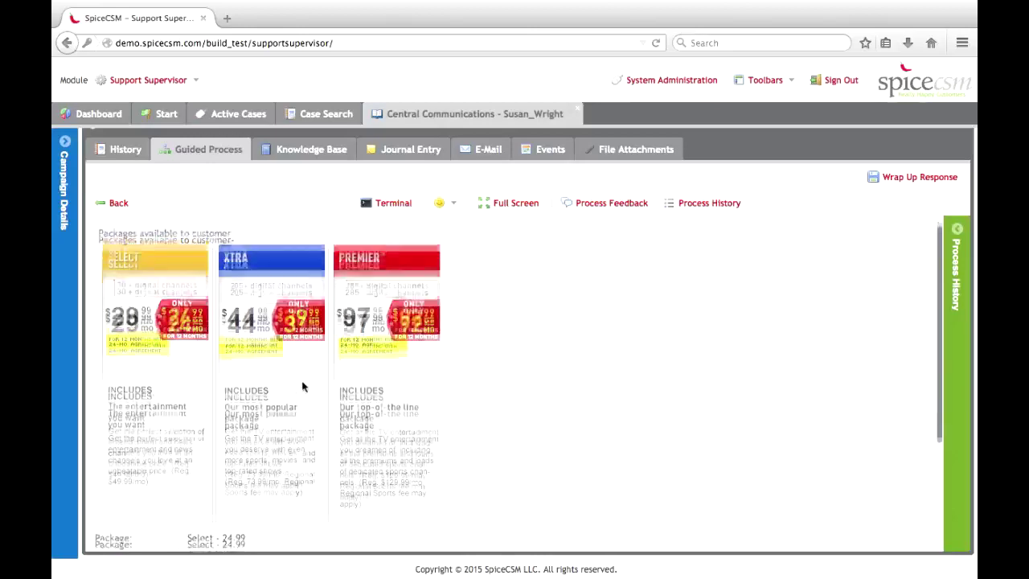
{"action": "scroll", "coordinate": [304, 386], "scroll_direction": "down", "scroll_amount": 3}
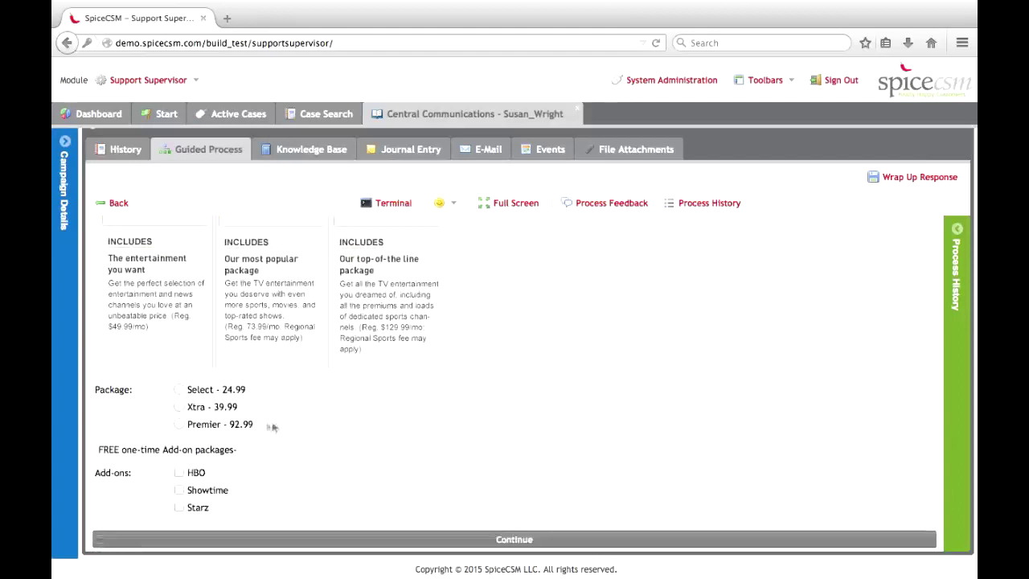
{"action": "left_click", "coordinate": [180, 390]}
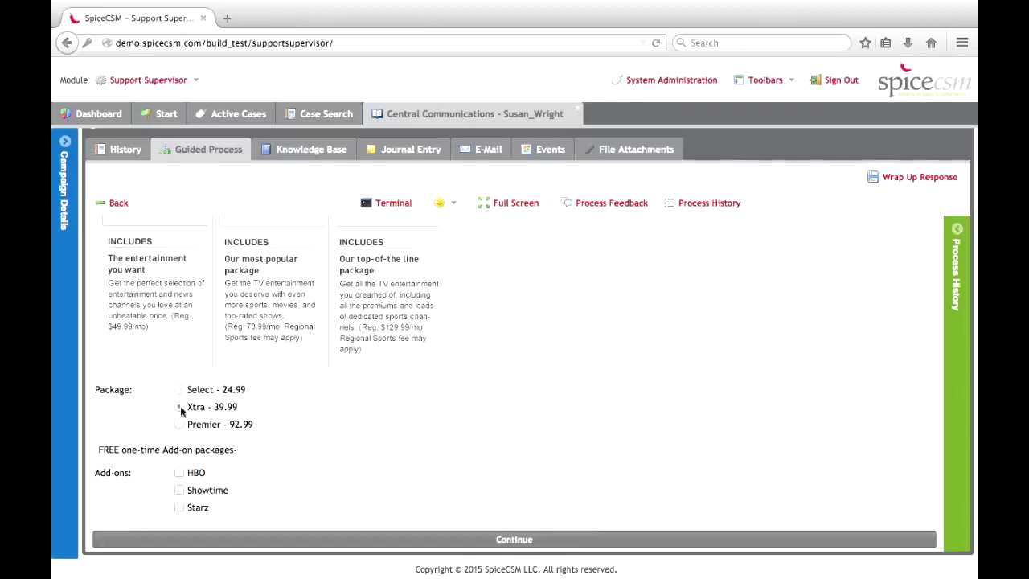
{"action": "left_click", "coordinate": [179, 490]}
{"action": "left_click", "coordinate": [180, 507]}
{"action": "left_click", "coordinate": [179, 473]}
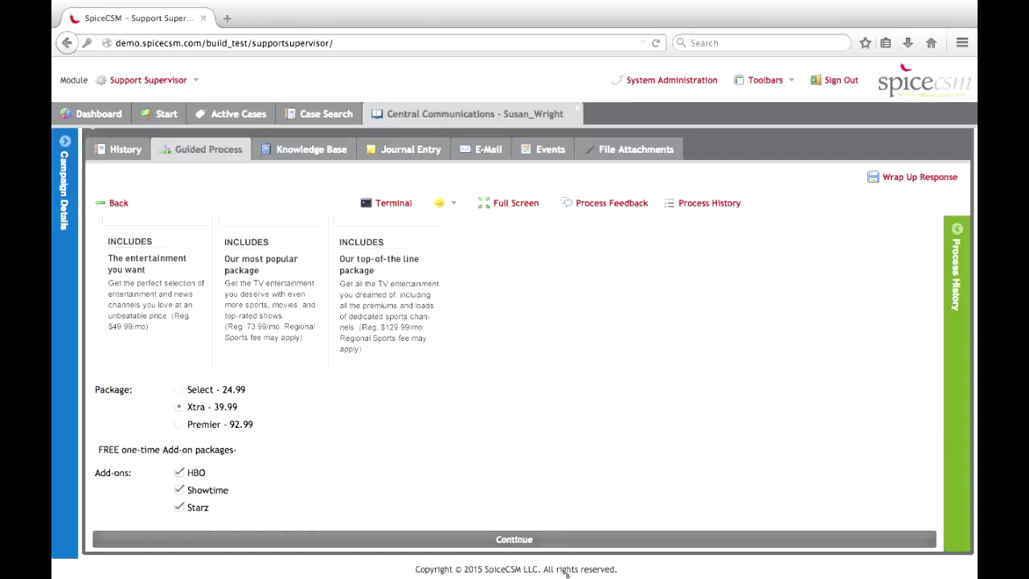
Step: Submit the package, acknowledge the service activation charge, and continue to install scheduling
{"action": "left_click", "coordinate": [526, 537]}
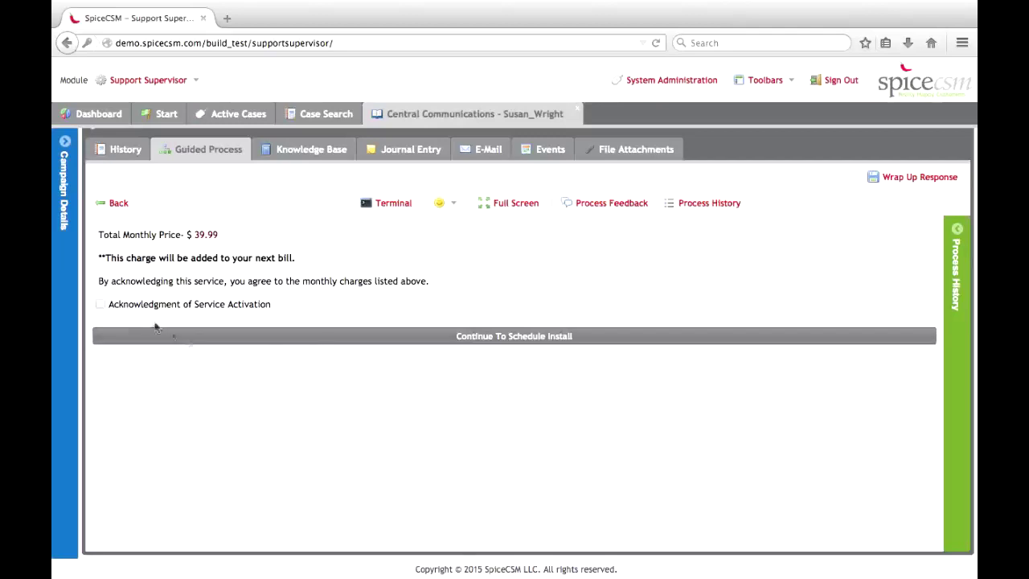
{"action": "left_click", "coordinate": [100, 305]}
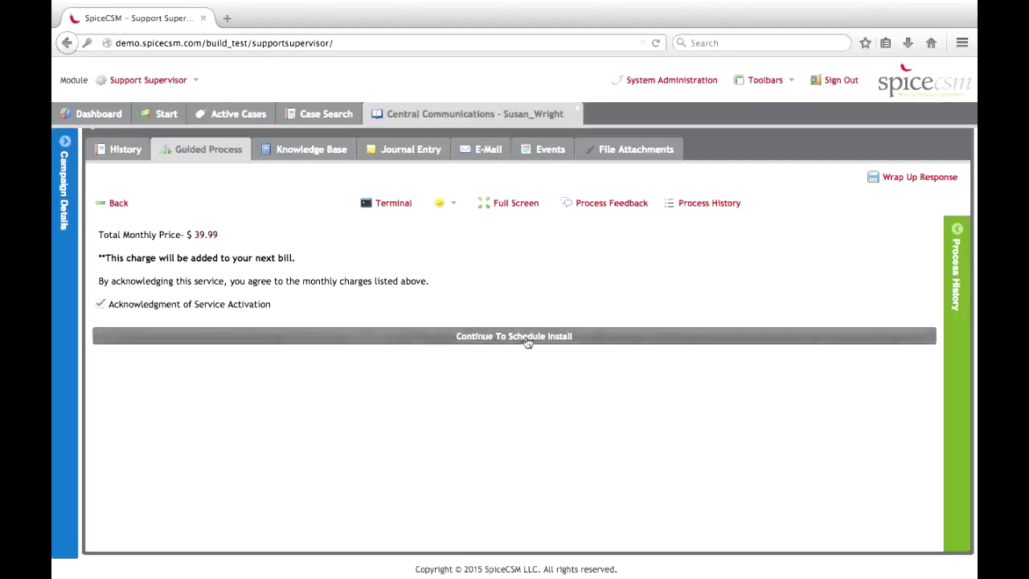
{"action": "left_click", "coordinate": [527, 342]}
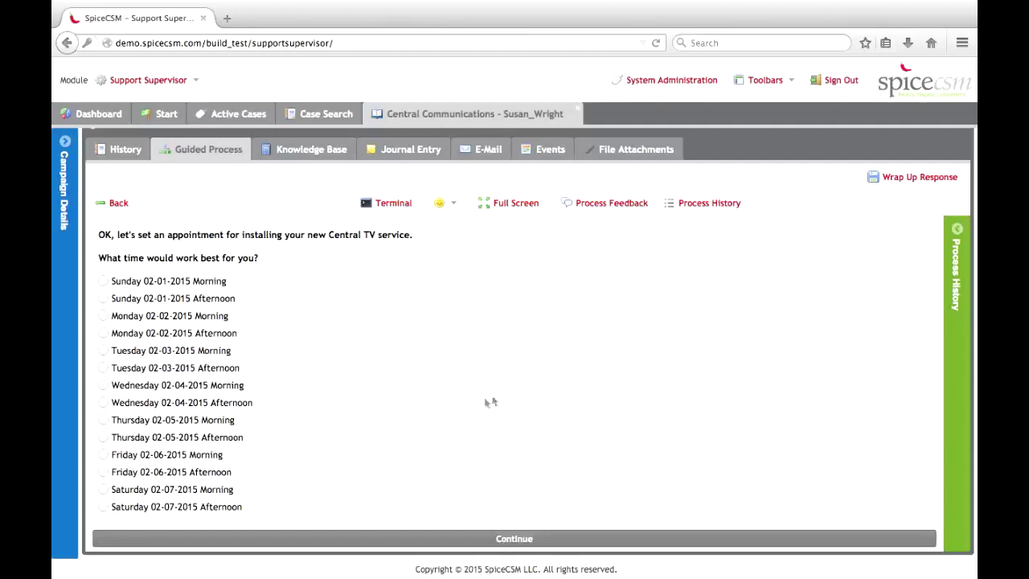
Step: Book the Thursday 02-05-2015 afternoon install slot and confirm it
{"action": "left_click", "coordinate": [141, 441]}
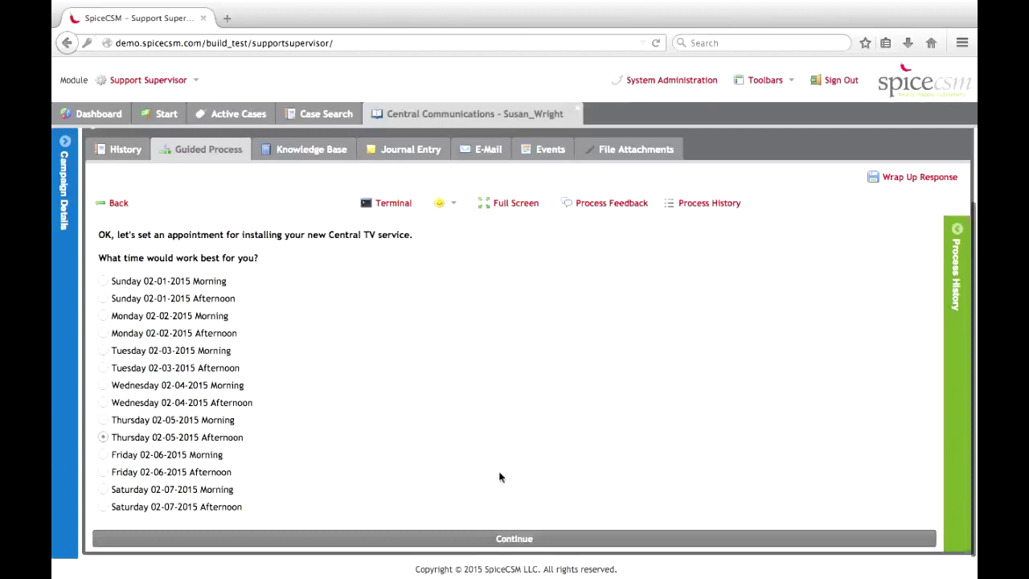
{"action": "left_click", "coordinate": [532, 543]}
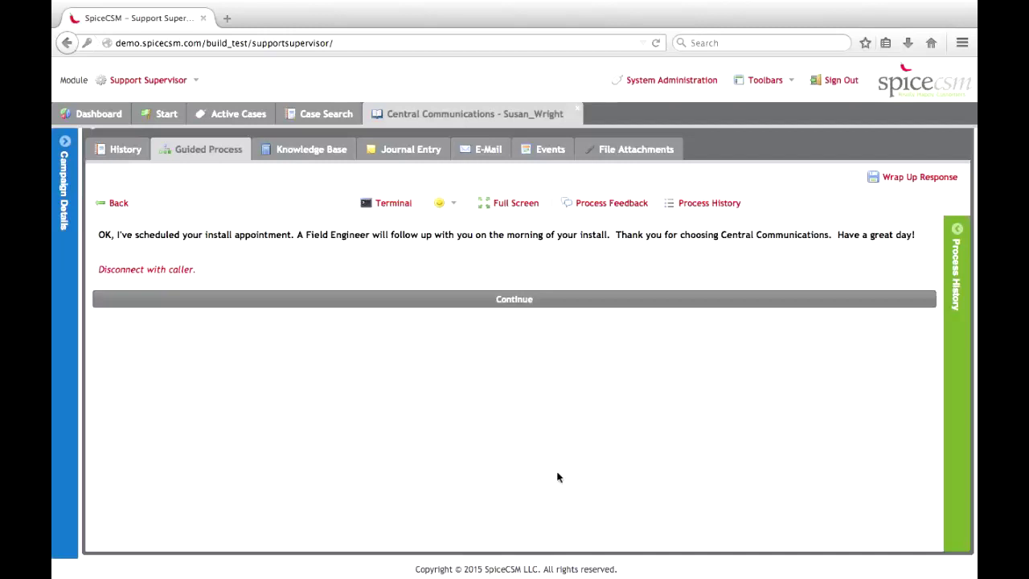
Step: Accept the appointment confirmation and assign the install to the second listed field tech
{"action": "left_click", "coordinate": [523, 302]}
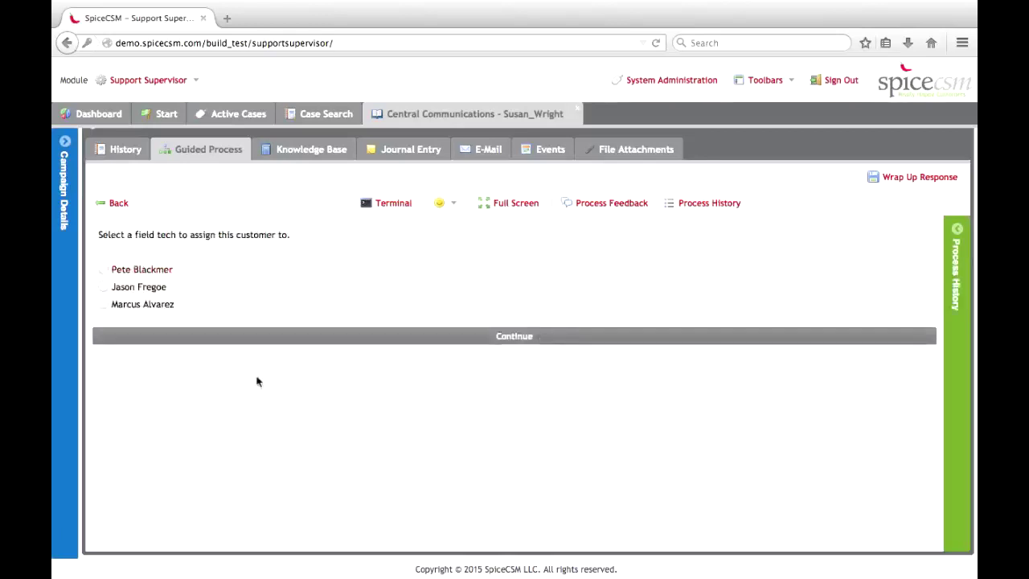
{"action": "left_click", "coordinate": [125, 287]}
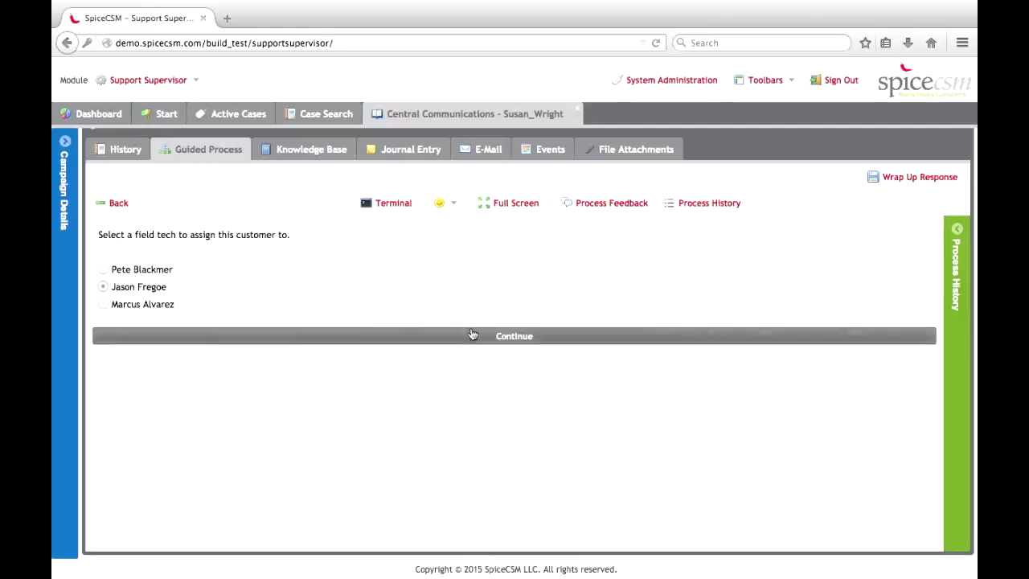
{"action": "left_click", "coordinate": [526, 337]}
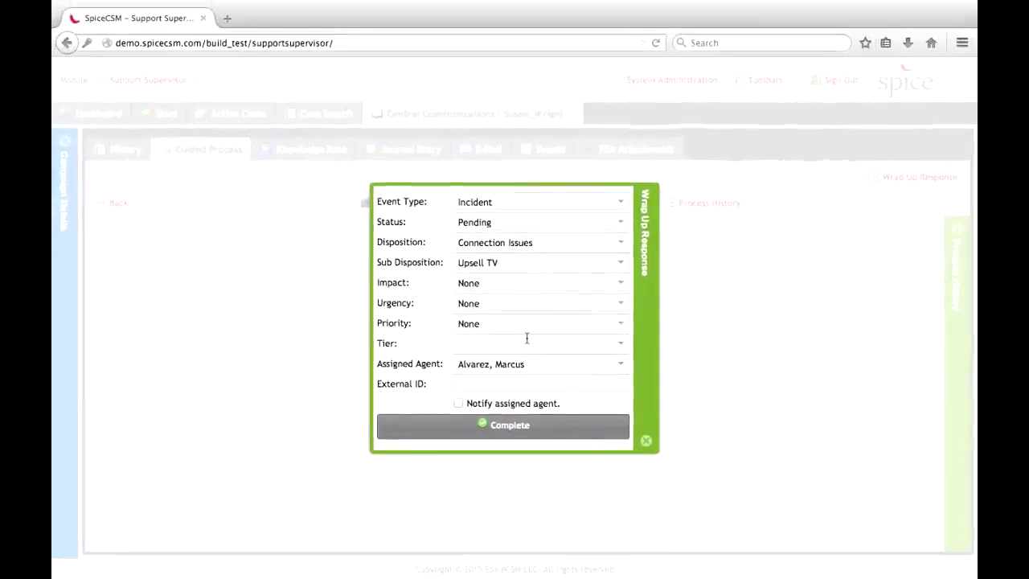
Step: Submit the wrap-up response marked Incident, Pending, Connection Issues and Upsell TV
{"action": "left_click", "coordinate": [520, 428]}
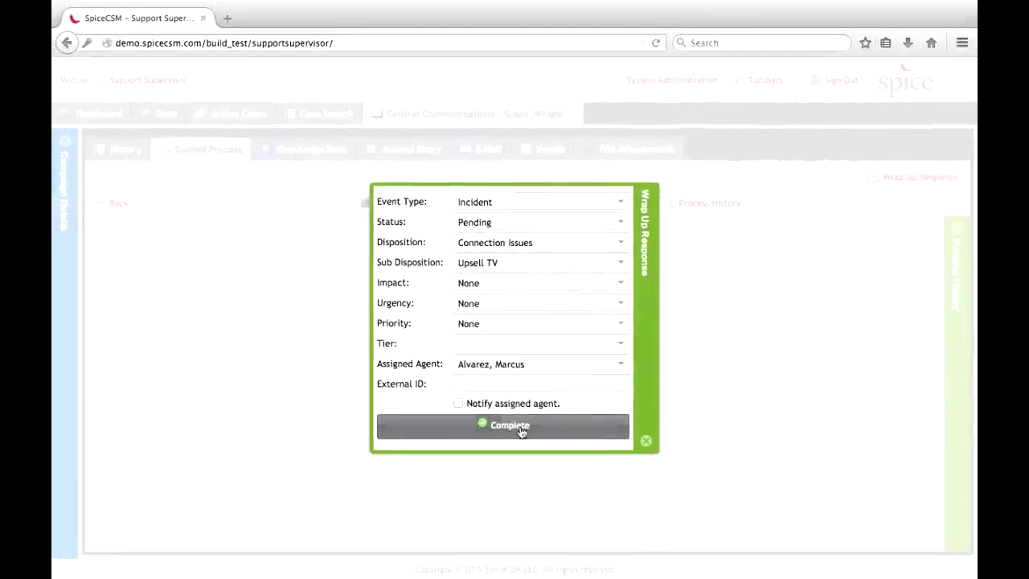